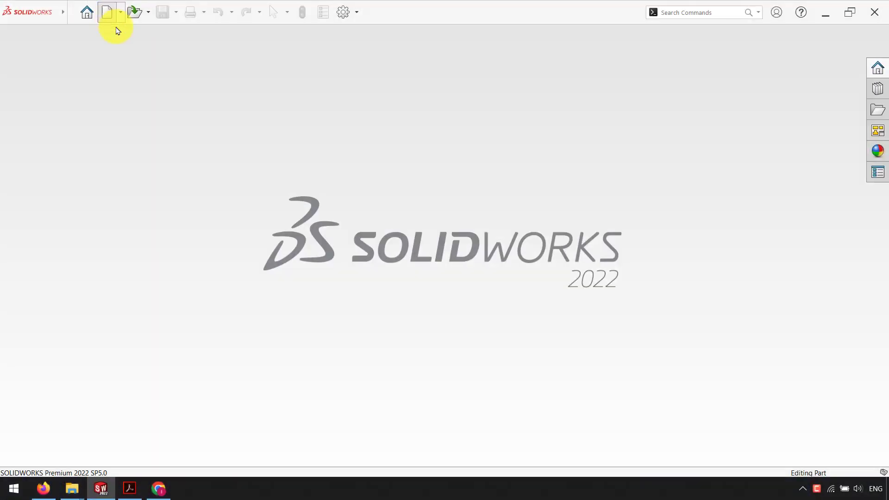
# Create a new blank part document, Part3, and select the Front Plane
pyautogui.click(107, 13)
pyautogui.doubleClick(219, 233)
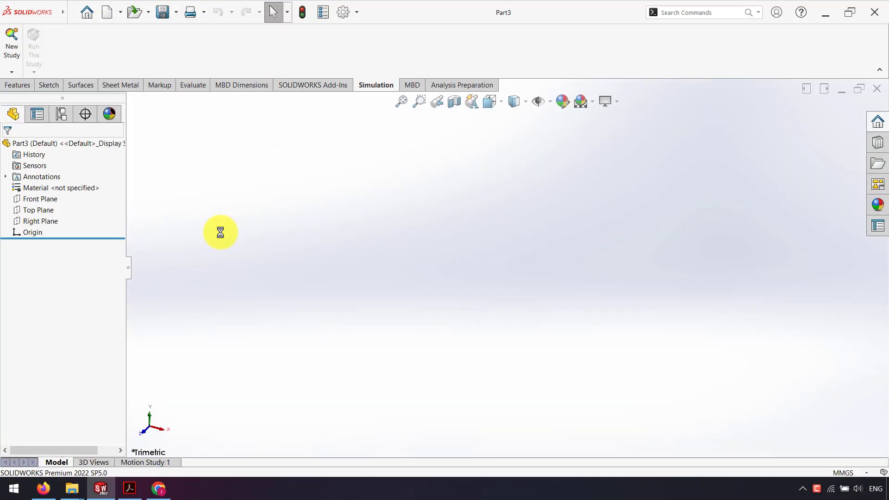
pyautogui.click(29, 203)
# Sketch a horizontal centerline on the Front Plane, running right from the origin
pyautogui.click(37, 187)
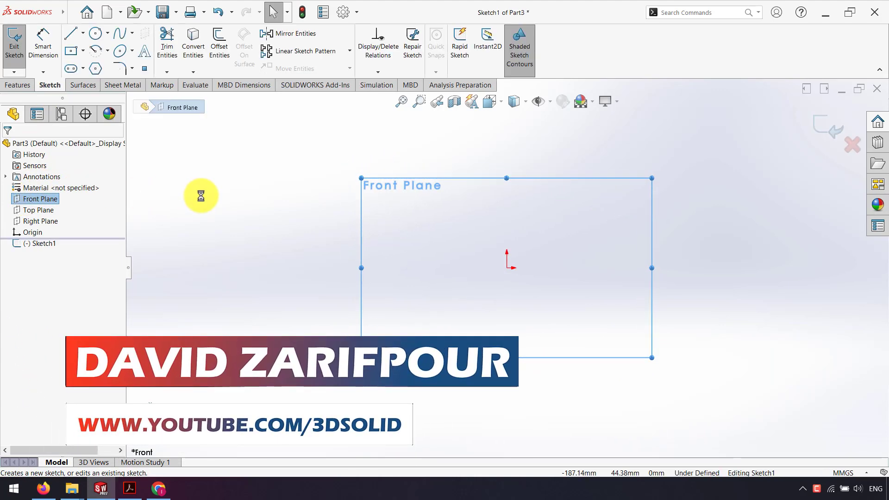
pyautogui.click(83, 34)
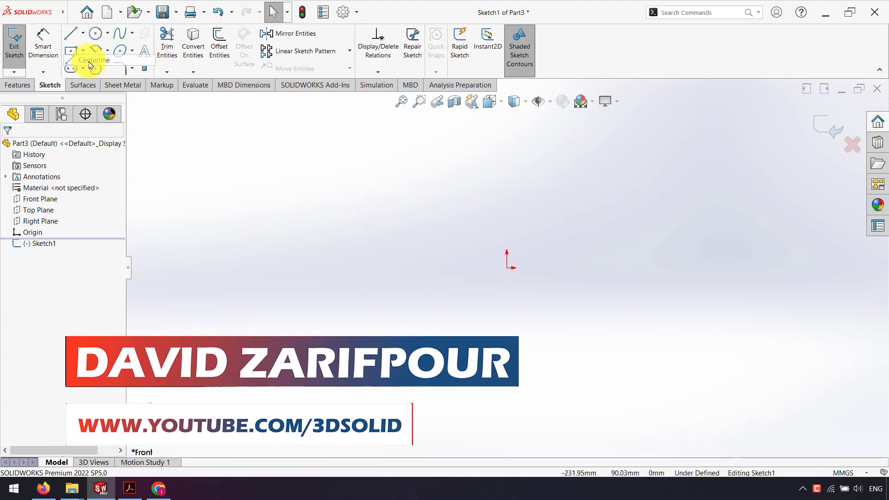
pyautogui.click(90, 62)
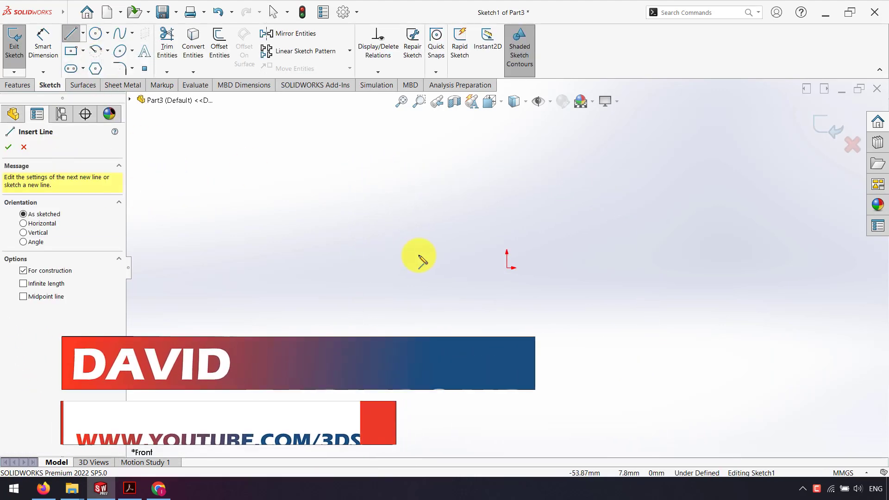
pyautogui.click(508, 268)
pyautogui.doubleClick(690, 268)
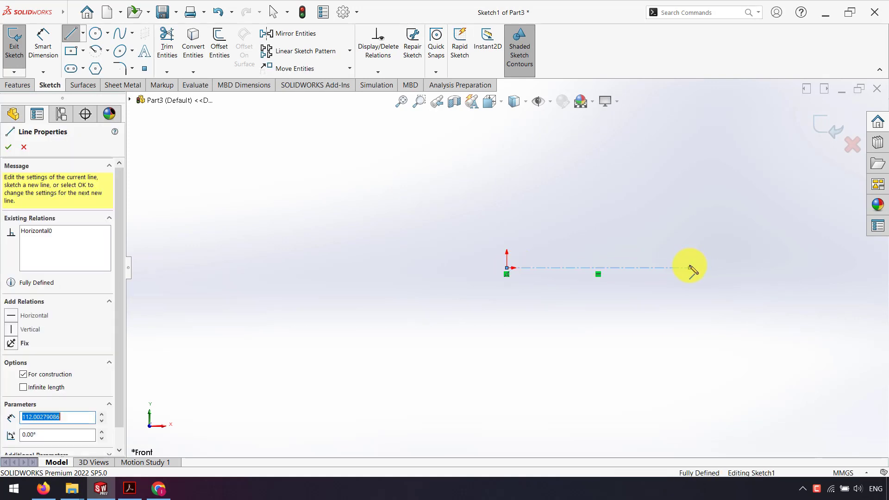
pyautogui.press('Escape')
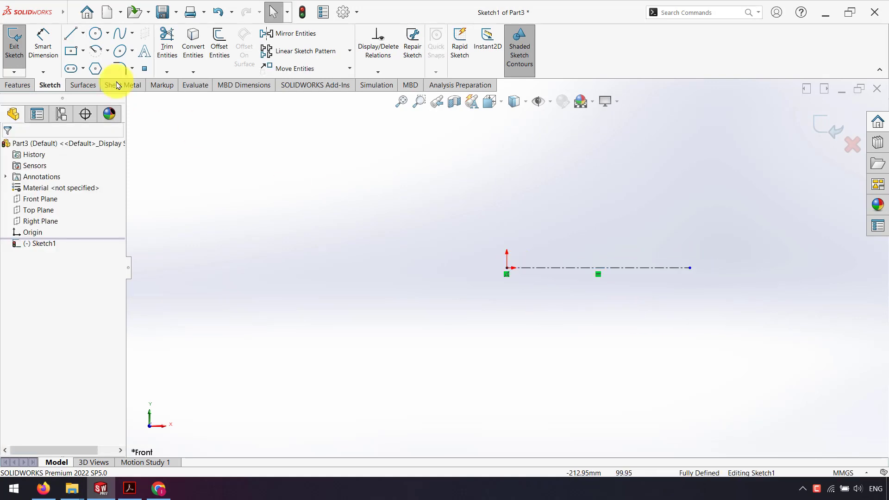
# Dimension the centerline to 500 mm long
pyautogui.click(43, 44)
pyautogui.click(527, 280)
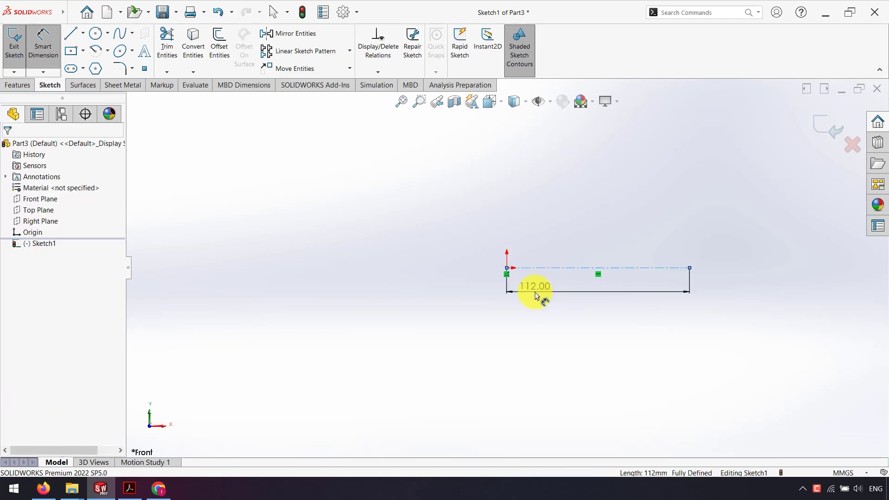
pyautogui.write('500')
pyautogui.press('Return')
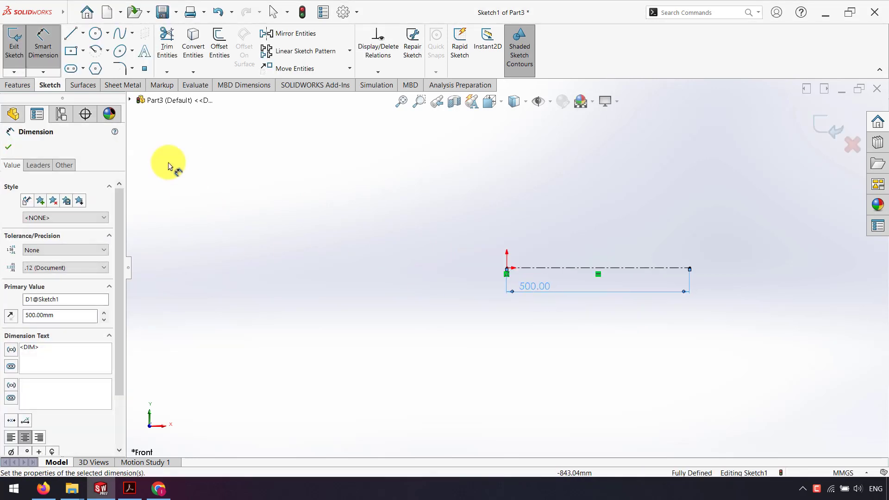
pyautogui.press('Escape')
# Draw a horizontal top line and a tangent arc down to the centerline's right end
pyautogui.press('l')
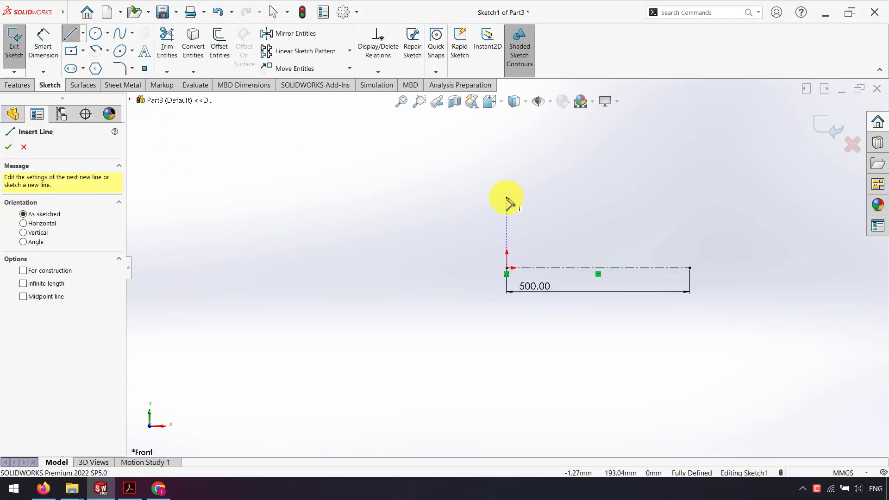
pyautogui.click(507, 197)
pyautogui.click(623, 197)
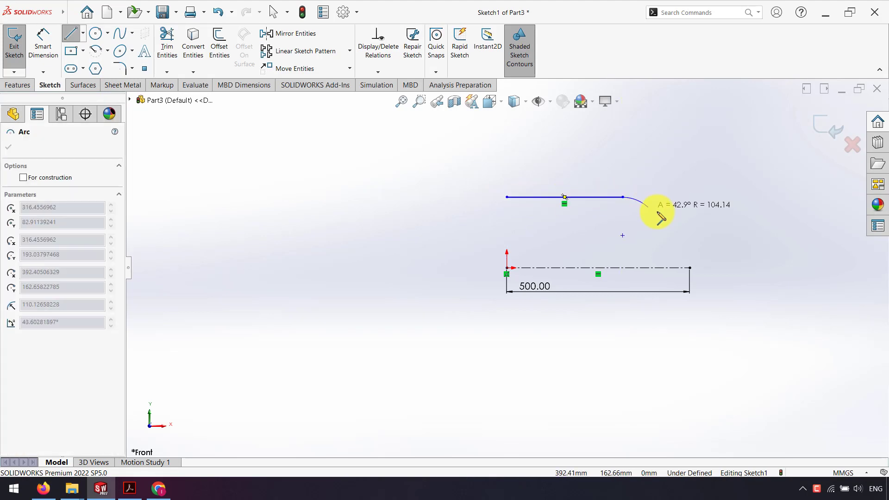
pyautogui.click(690, 268)
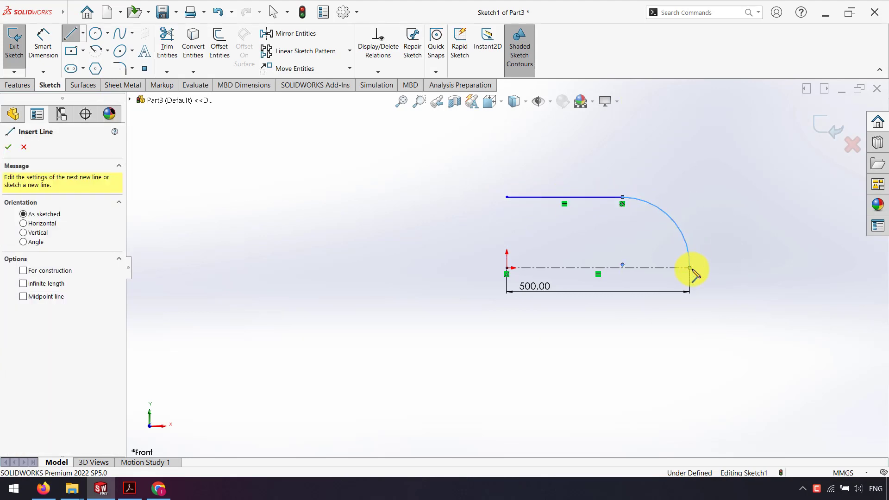
pyautogui.press('Escape')
# Make the arc's centre and end point horizontal so the arc centres on the centerline
pyautogui.click(623, 265)
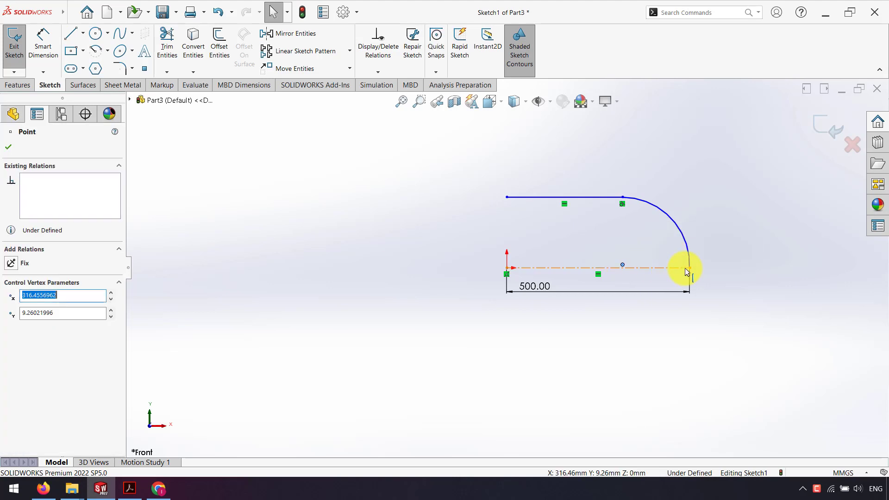
pyautogui.keyDown('ctrl'); pyautogui.click(690, 268); pyautogui.keyUp('ctrl')
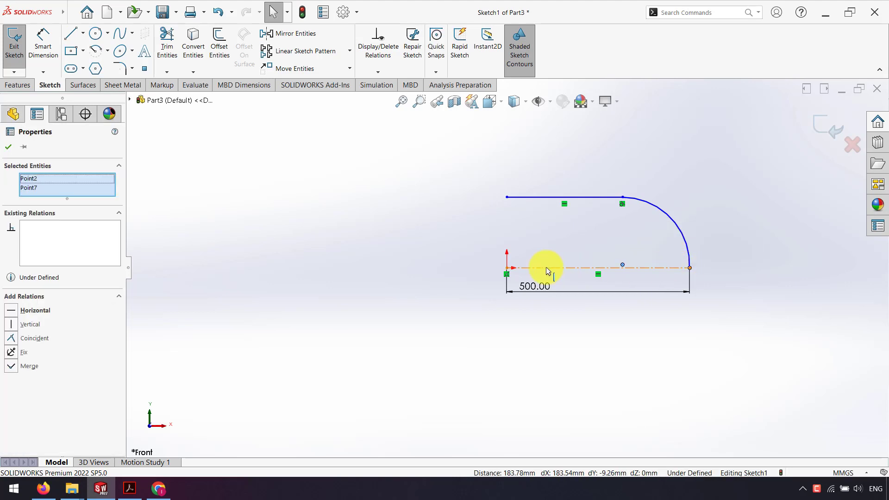
pyautogui.click(18, 310)
pyautogui.click(255, 301)
pyautogui.click(43, 44)
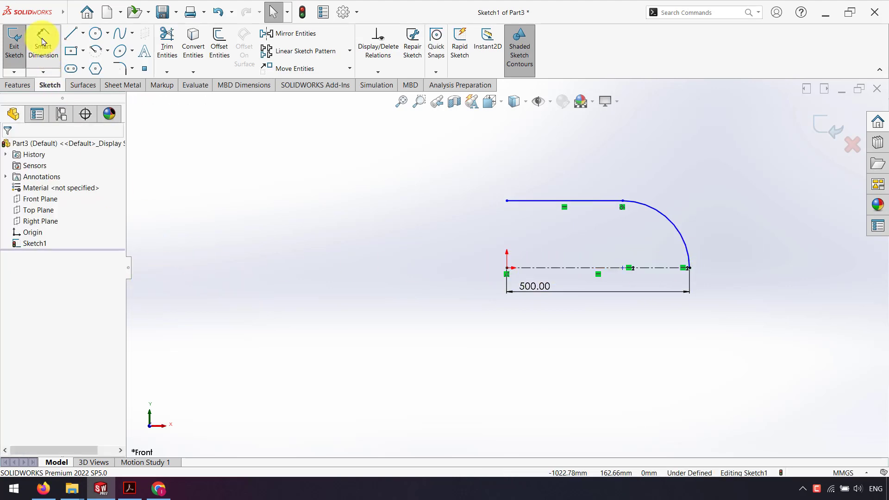
# Dimension the top line across the centerline as a 300 mm diameter
pyautogui.click(533, 215)
pyautogui.click(523, 268)
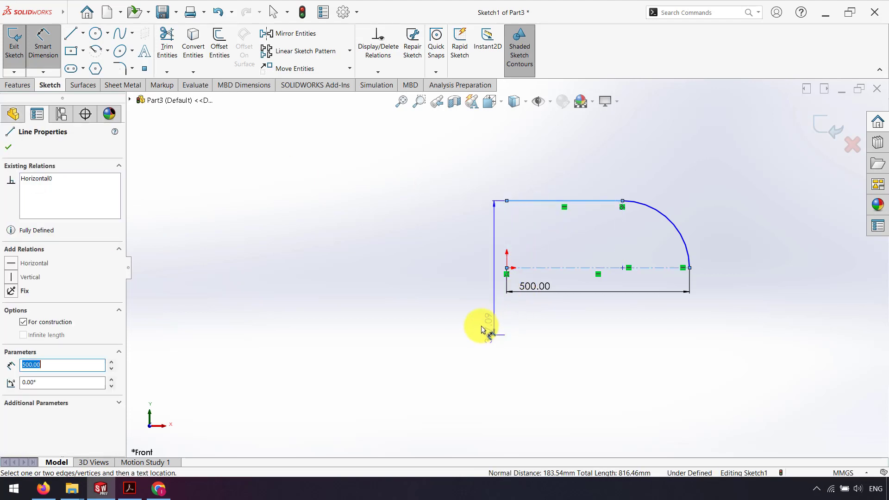
pyautogui.click(463, 303)
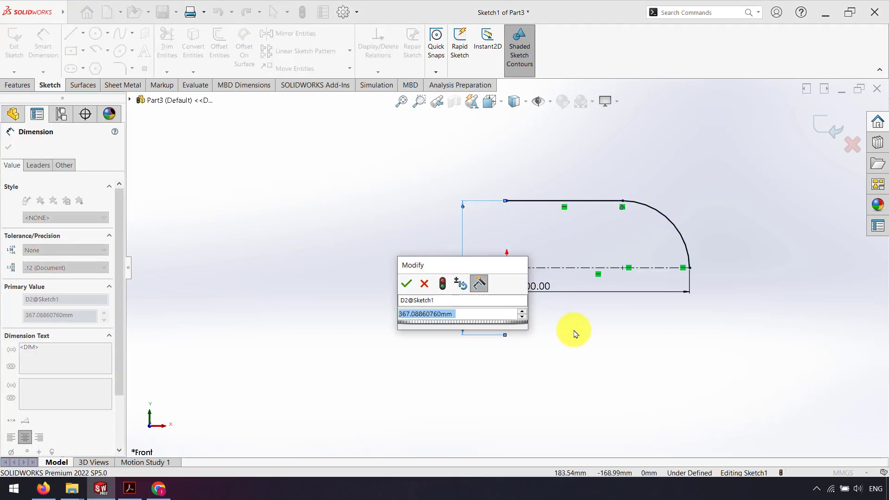
pyautogui.write('300')
pyautogui.press('Return')
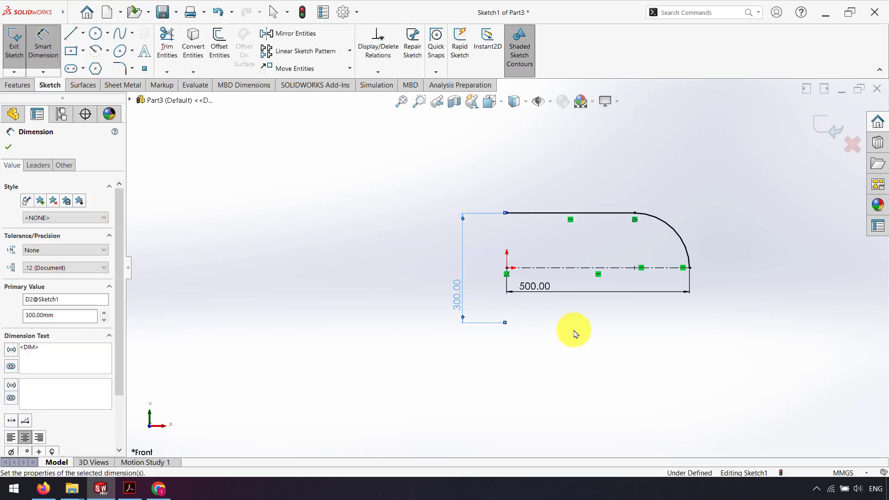
pyautogui.press('Escape')
# Align the top line's left end vertically with the origin to fully define the sketch
pyautogui.click(506, 213)
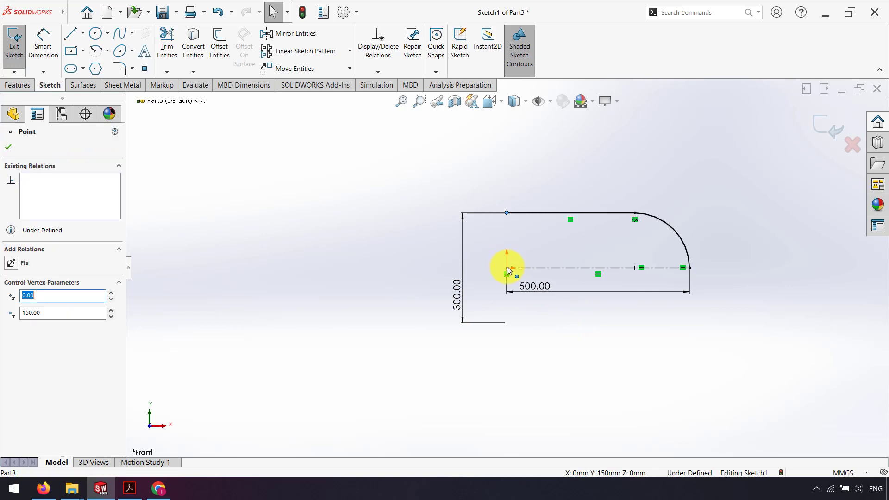
pyautogui.keyDown('ctrl'); pyautogui.click(507, 267); pyautogui.keyUp('ctrl')
pyautogui.click(536, 225)
pyautogui.click(608, 360)
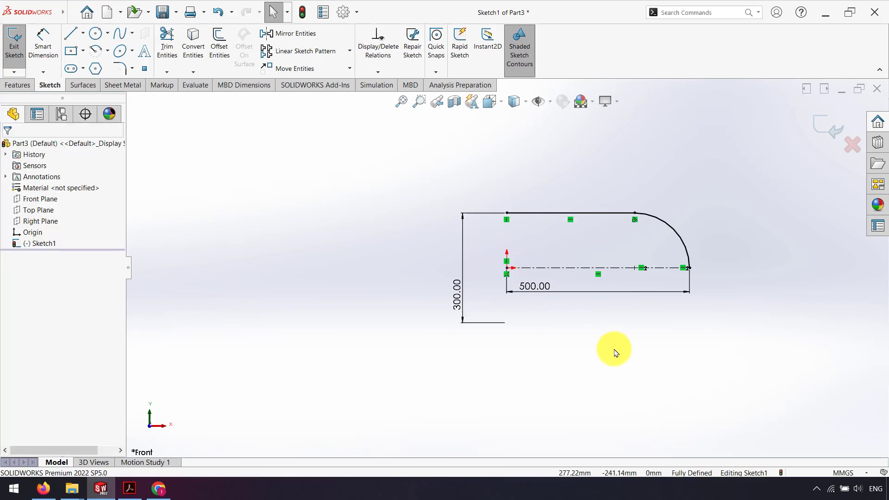
# Revolve the profile 360° about Line1 into Surface-Revolve1 and orbit to see the open end
pyautogui.click(81, 85)
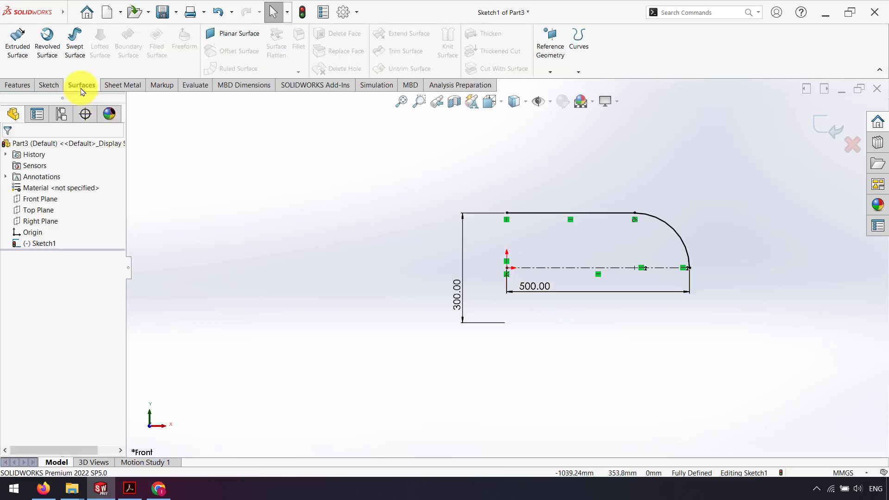
pyautogui.click(51, 54)
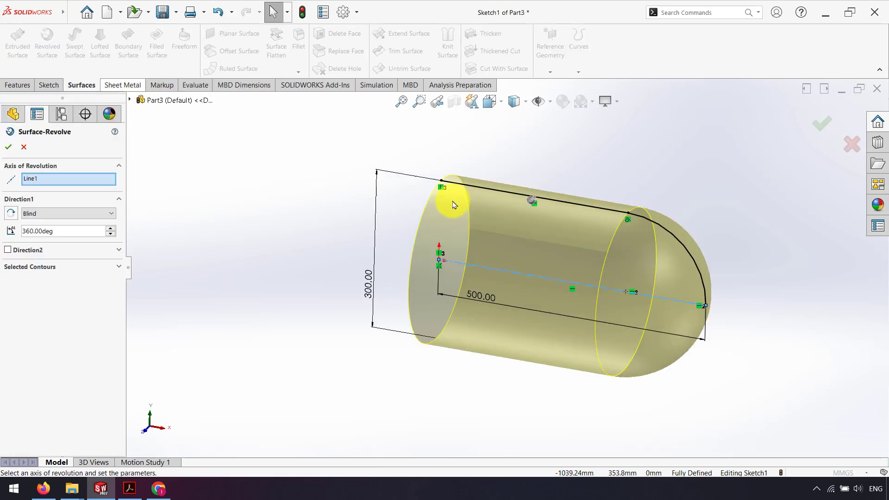
pyautogui.click(821, 122)
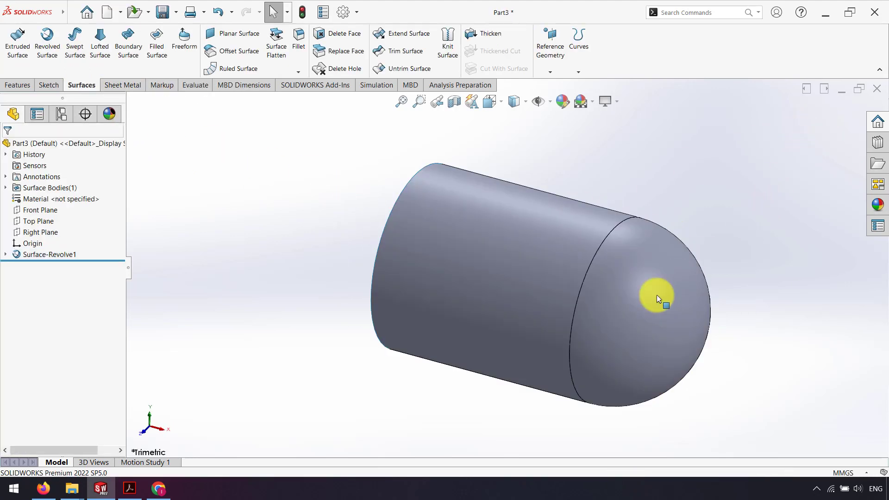
pyautogui.scroll(4, 507, 285)
pyautogui.moveTo(507, 283)
pyautogui.mouseDown(button='middle')
pyautogui.moveTo(591, 282)
pyautogui.moveTo(550, 305)
pyautogui.moveTo(407, 276)
pyautogui.moveTo(438, 310)
pyautogui.mouseUp(button='middle')
# Enable the SOLIDWORKS Simulation add-in and create a static study, Static 1
pyautogui.click(311, 85)
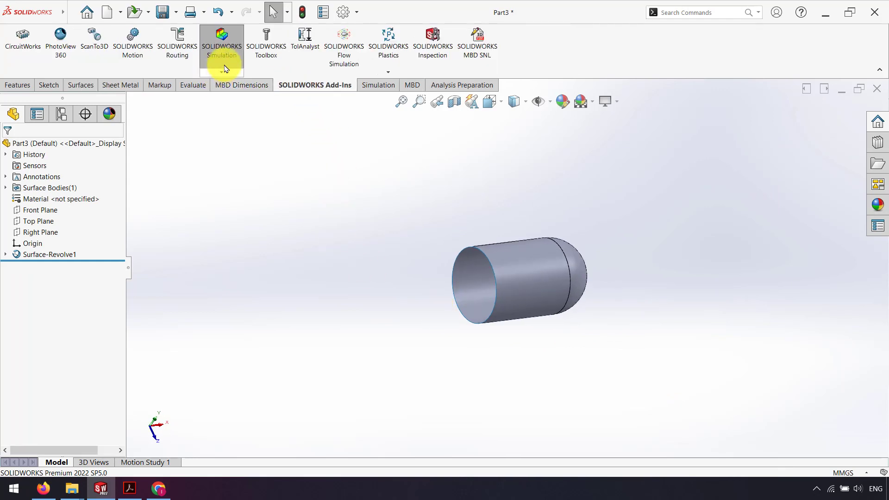
pyautogui.click(228, 61)
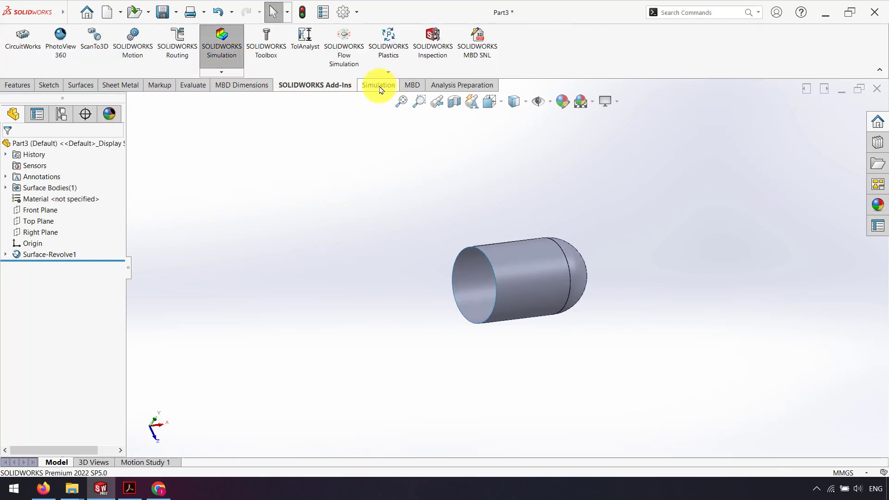
pyautogui.click(380, 85)
pyautogui.click(11, 47)
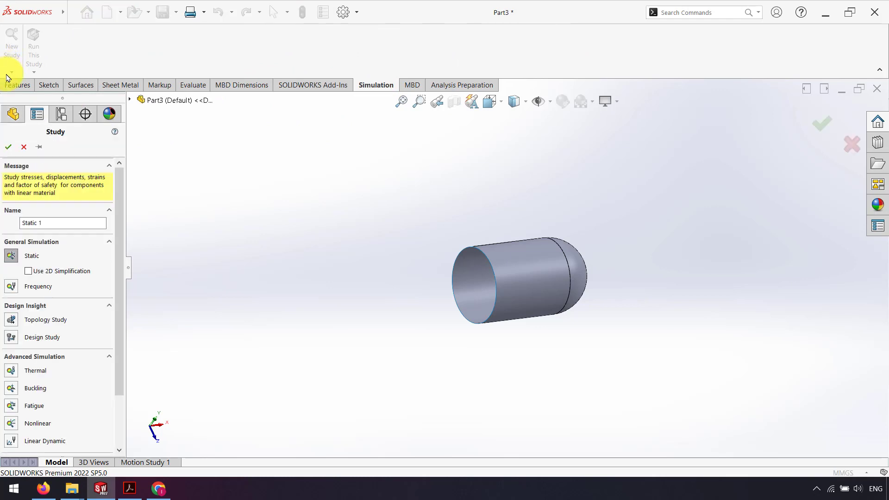
pyautogui.click(11, 257)
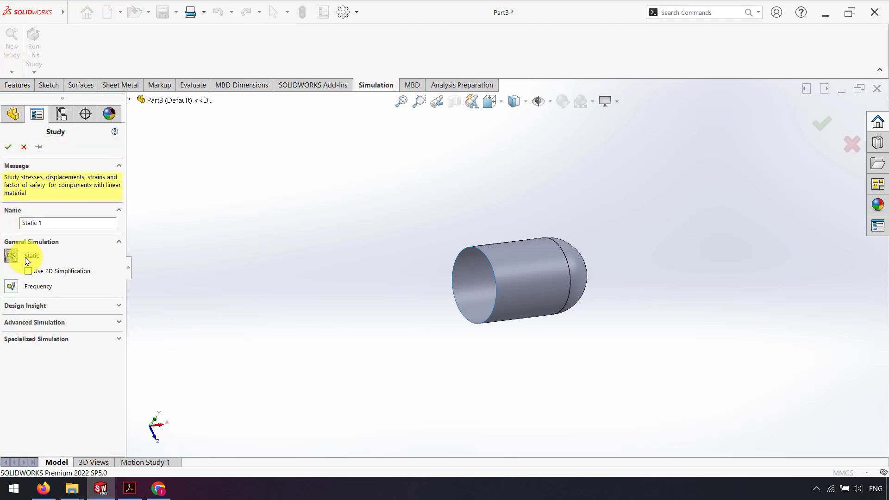
pyautogui.click(7, 147)
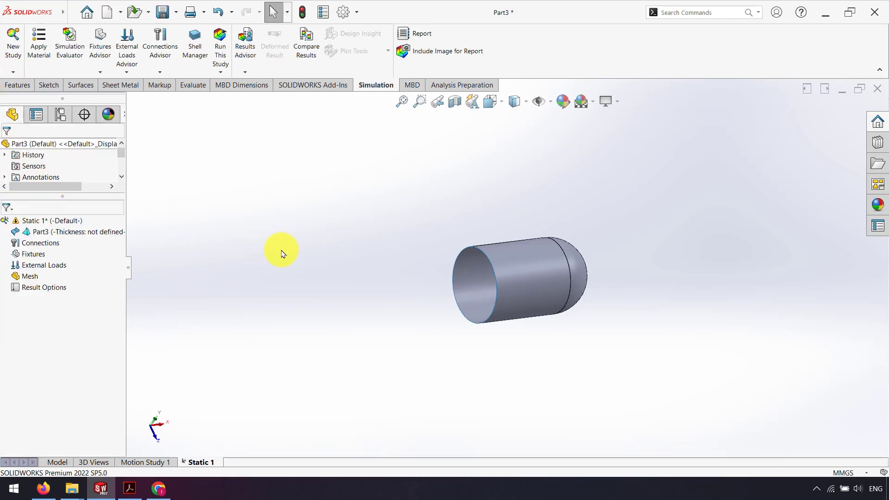
# Apply Alloy Steel from the steel materials library to the capsule part
pyautogui.moveTo(105, 196); pyautogui.dragTo(101, 244)
pyautogui.rightClick(66, 205)
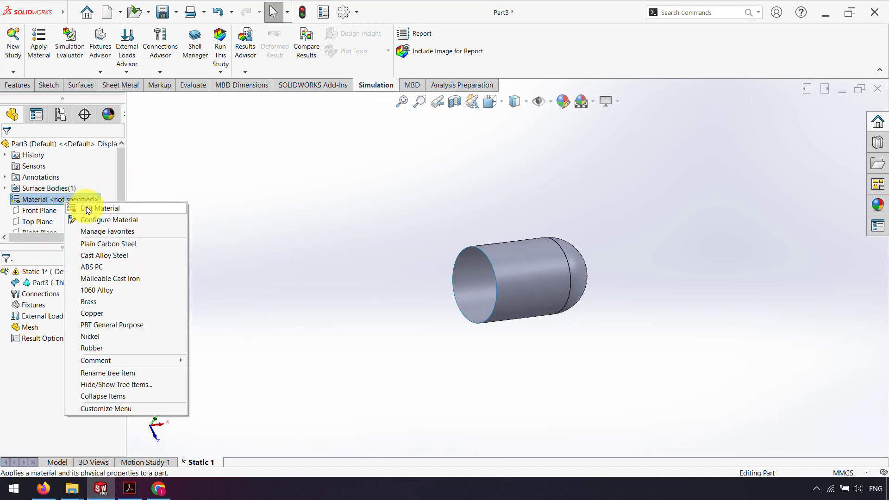
pyautogui.click(104, 212)
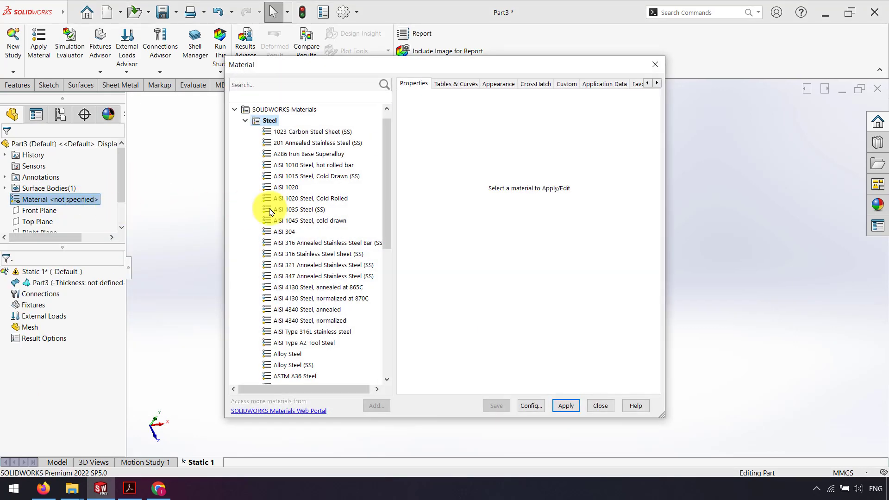
pyautogui.click(287, 354)
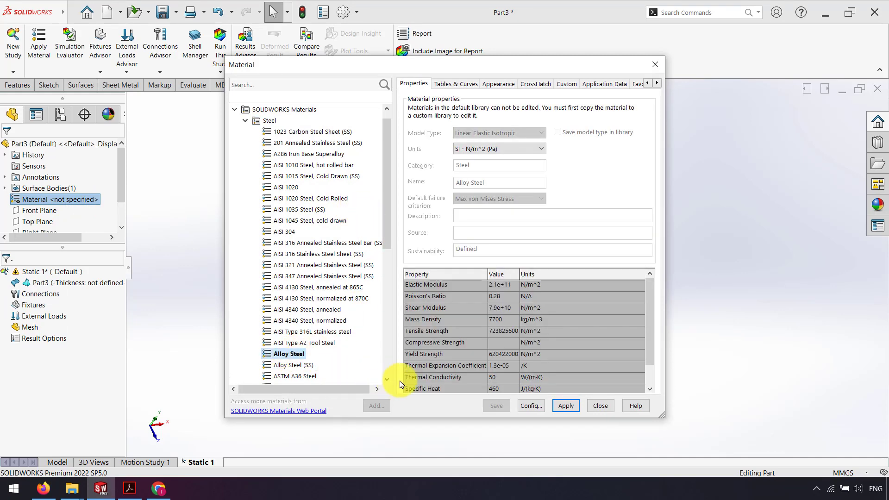
pyautogui.click(558, 407)
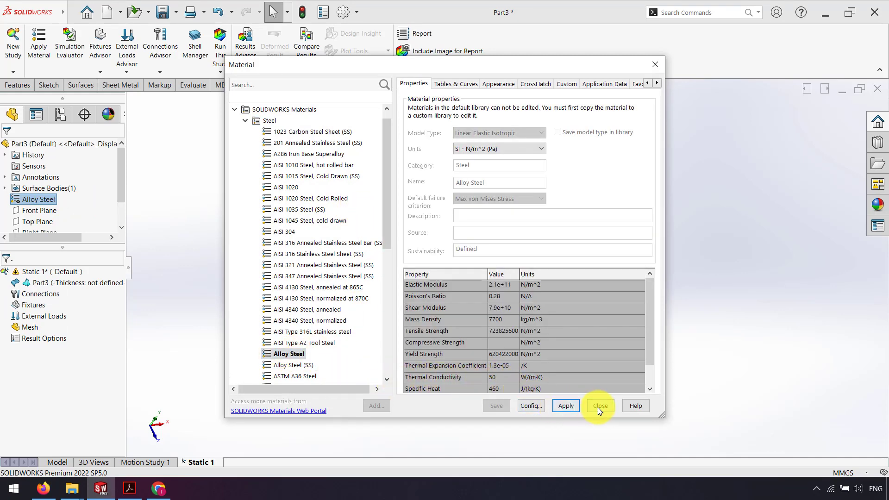
pyautogui.click(600, 406)
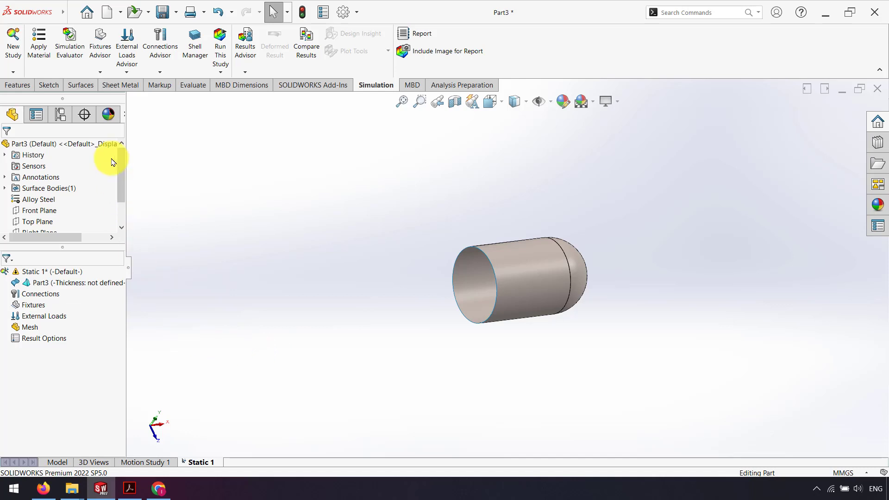
# Add a Symmetry fixture on the capsule's open-end circular edge
pyautogui.click(100, 72)
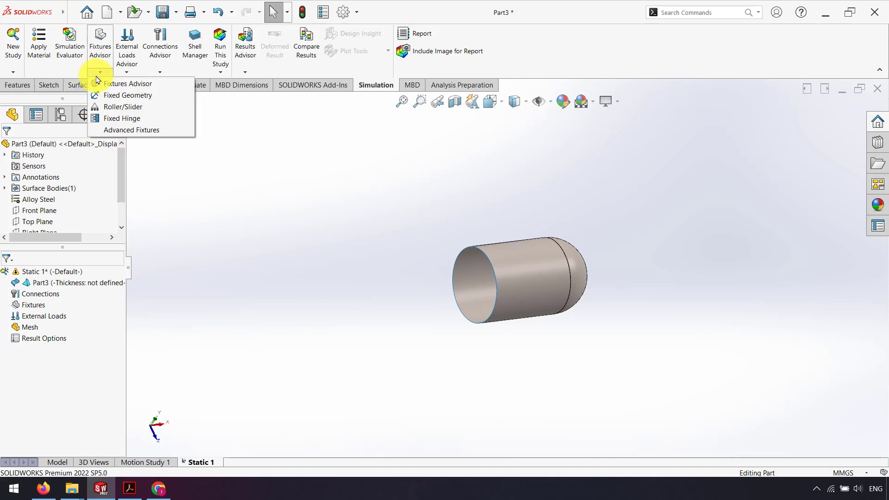
pyautogui.click(133, 110)
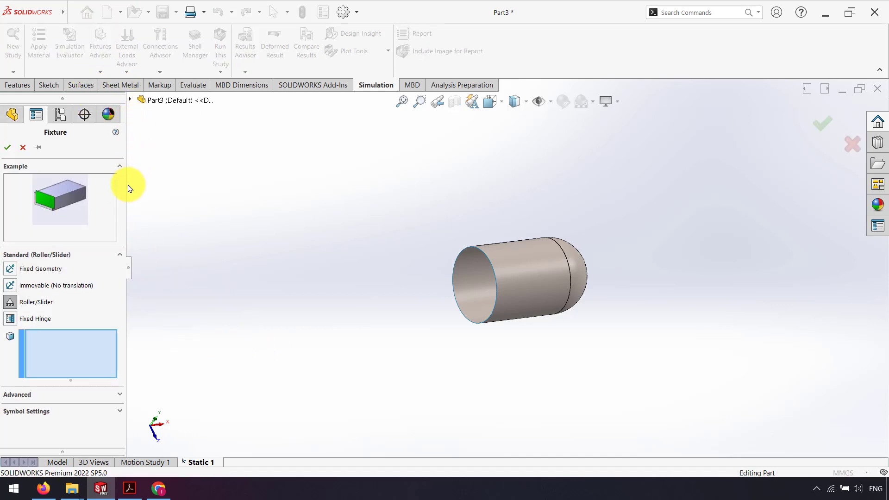
pyautogui.click(106, 395)
pyautogui.click(10, 286)
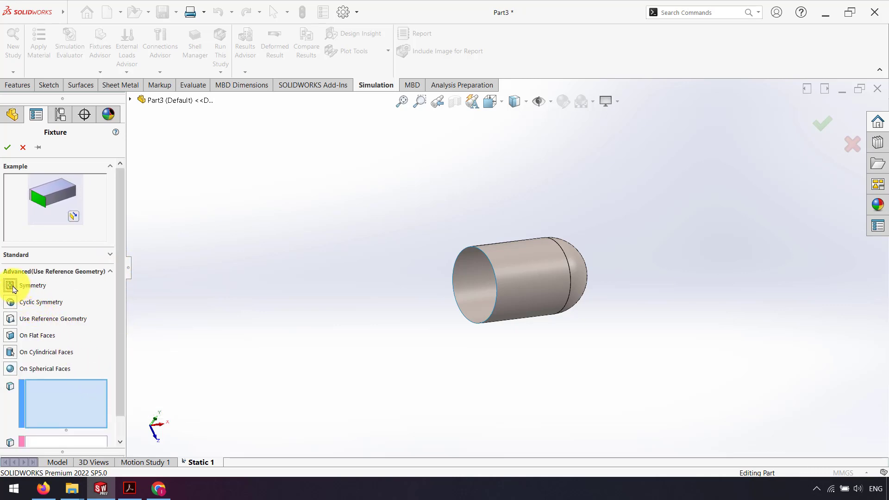
pyautogui.click(478, 251)
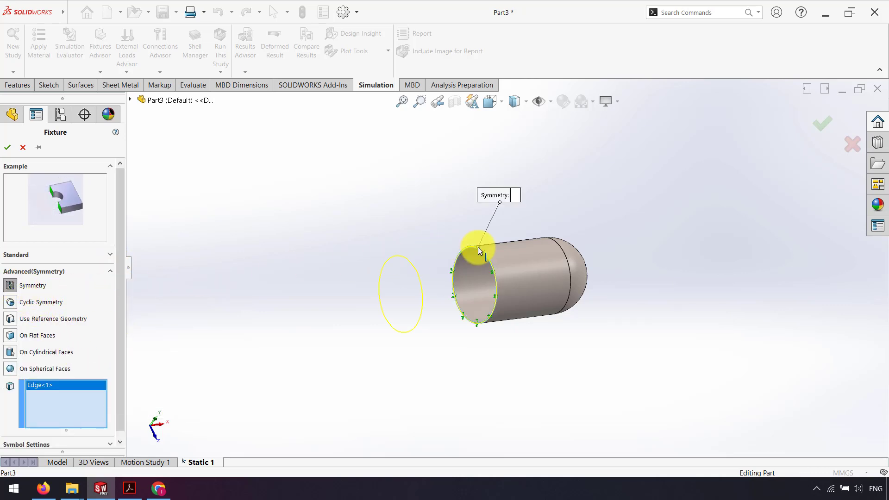
pyautogui.click(7, 149)
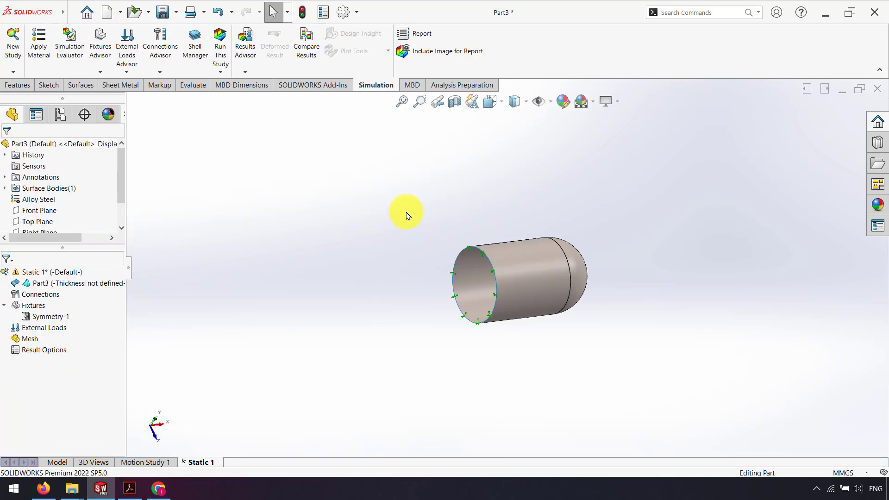
pyautogui.moveTo(407, 215)
pyautogui.mouseDown(button='middle')
pyautogui.moveTo(440, 218)
pyautogui.moveTo(417, 224)
pyautogui.moveTo(460, 211)
pyautogui.mouseUp(button='middle')
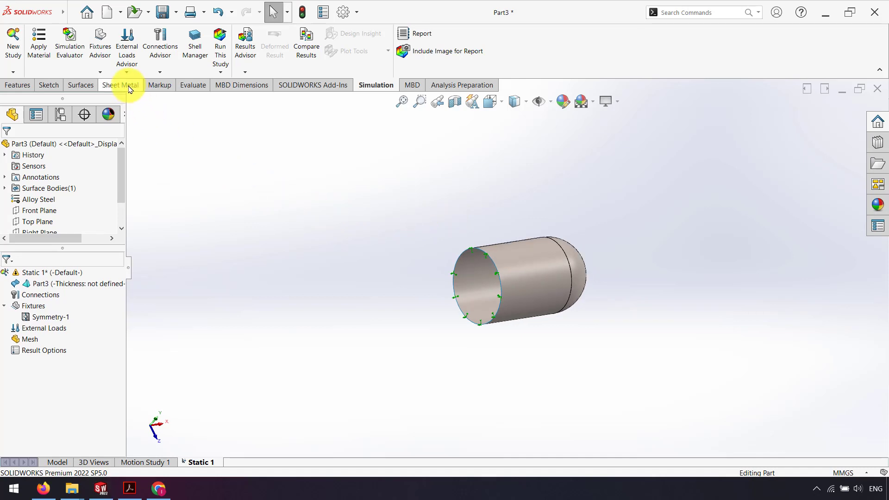
# Apply a 100 N/m^2 normal pressure to both capsule faces
pyautogui.click(100, 72)
pyautogui.click(126, 72)
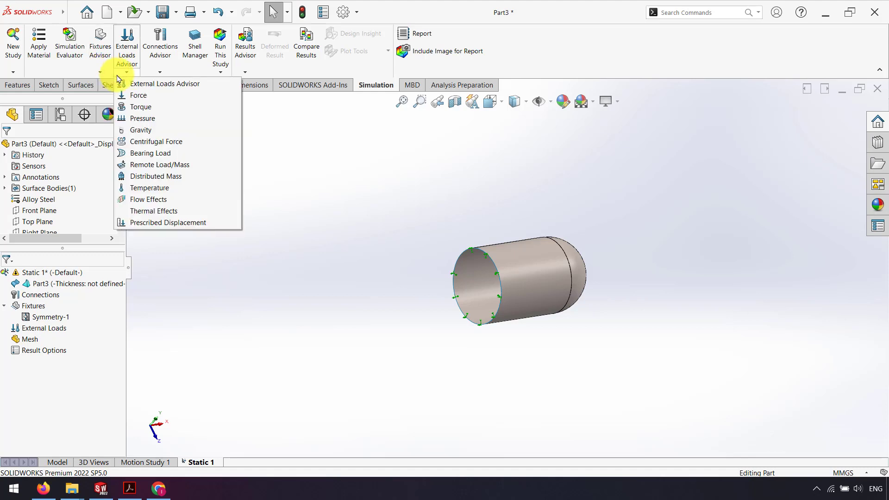
pyautogui.click(142, 118)
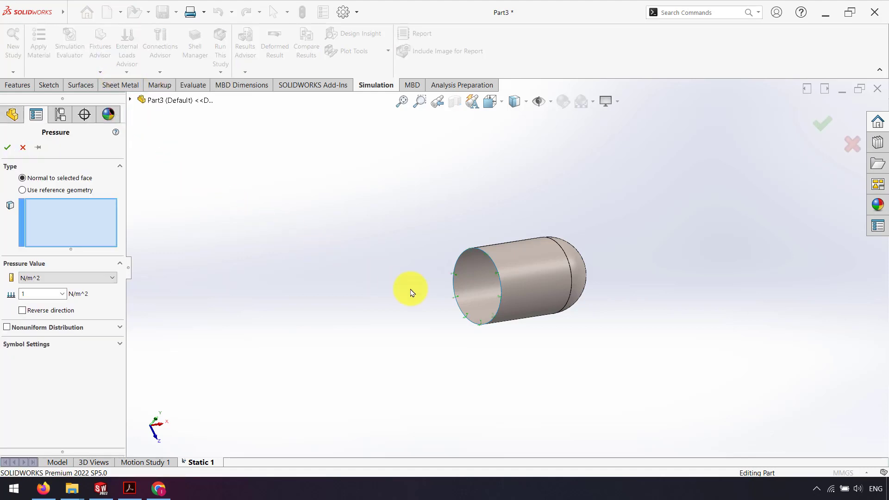
pyautogui.click(471, 303)
pyautogui.moveTo(520, 296)
pyautogui.mouseDown(button='middle')
pyautogui.moveTo(561, 276)
pyautogui.moveTo(565, 262)
pyautogui.moveTo(502, 298)
pyautogui.moveTo(452, 294)
pyautogui.moveTo(517, 288)
pyautogui.moveTo(477, 303)
pyautogui.moveTo(502, 274)
pyautogui.moveTo(464, 288)
pyautogui.mouseUp(button='middle')
pyautogui.click(528, 277)
pyautogui.scroll(-3, 517, 288)
pyautogui.scroll(3, 464, 288)
pyautogui.moveTo(452, 258); pyautogui.dragTo(400, 275, button='middle')
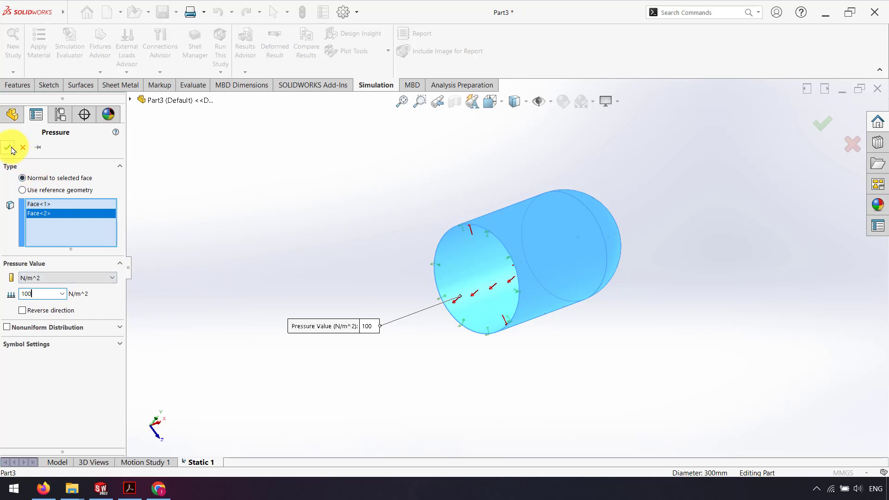
pyautogui.click(13, 148)
# Orbit the capsule to inspect the applied pressure load
pyautogui.click(468, 249)
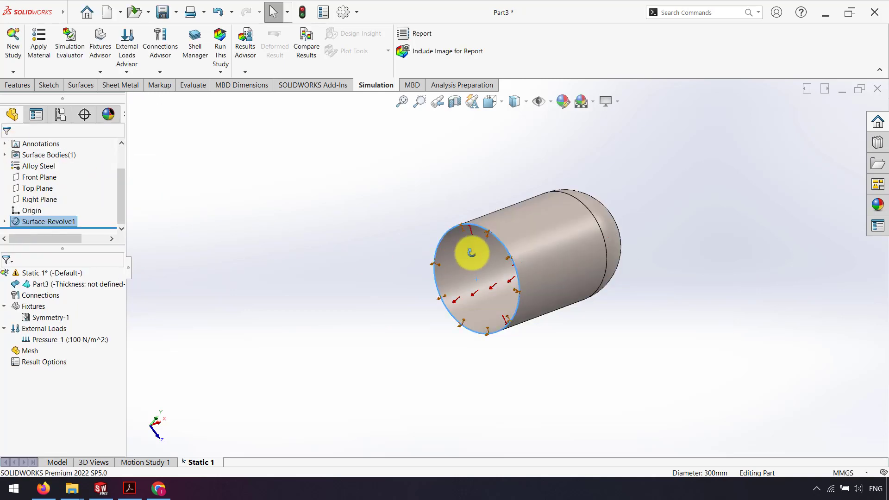
pyautogui.moveTo(468, 248)
pyautogui.mouseDown(button='middle')
pyautogui.moveTo(490, 235)
pyautogui.moveTo(441, 264)
pyautogui.mouseUp(button='middle')
pyautogui.press('Escape')
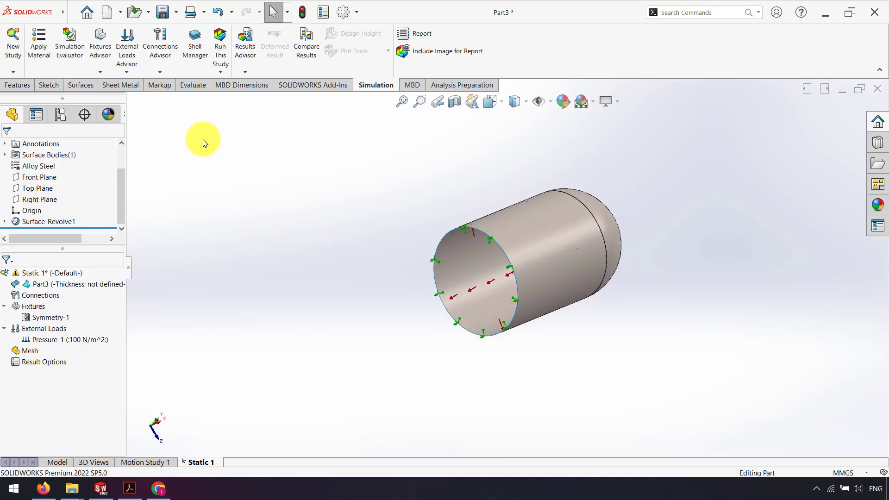
pyautogui.click(195, 41)
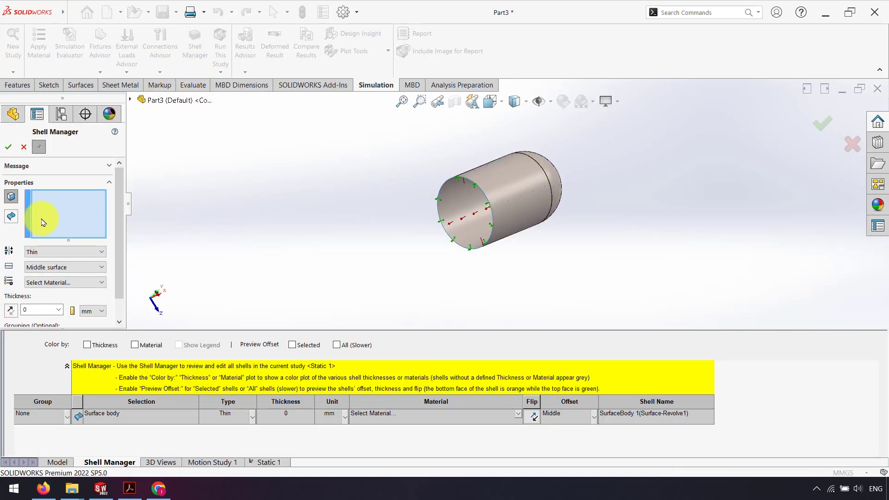
# Set the capsule surface's thin shell thickness to 10 mm in the Shell Manager
pyautogui.click(469, 194)
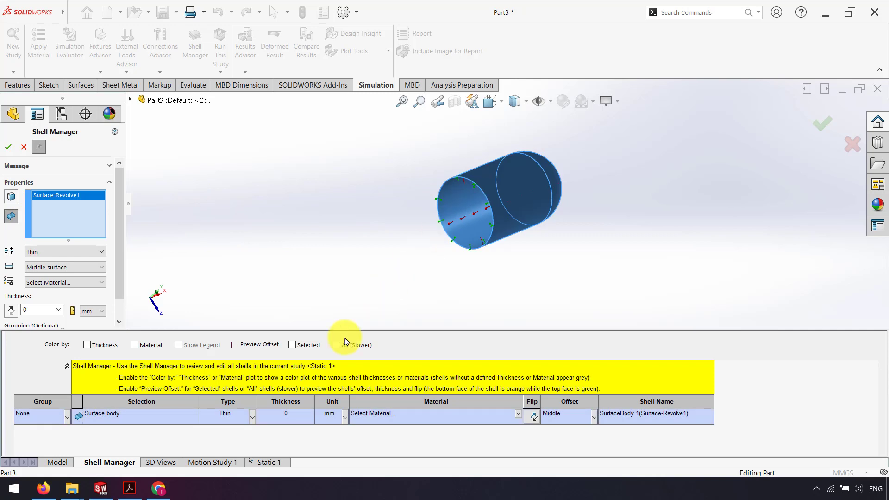
pyautogui.doubleClick(290, 416)
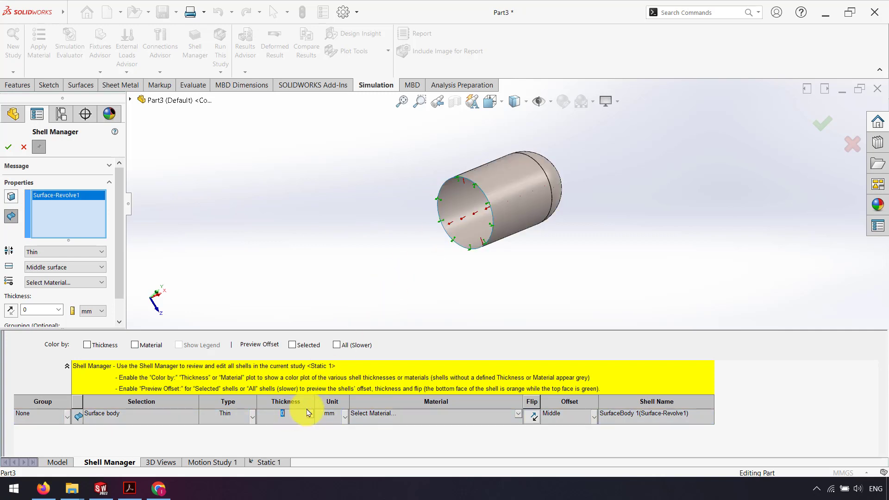
pyautogui.write('10')
pyautogui.press('Tab')
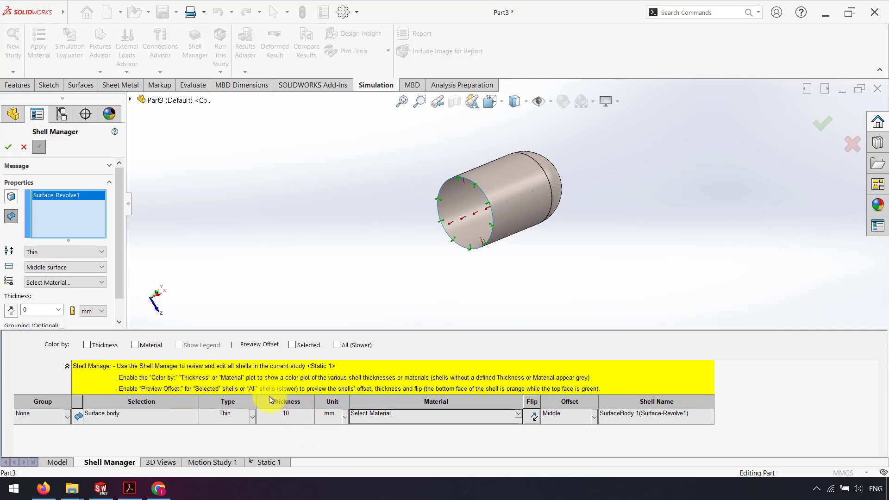
pyautogui.click(8, 148)
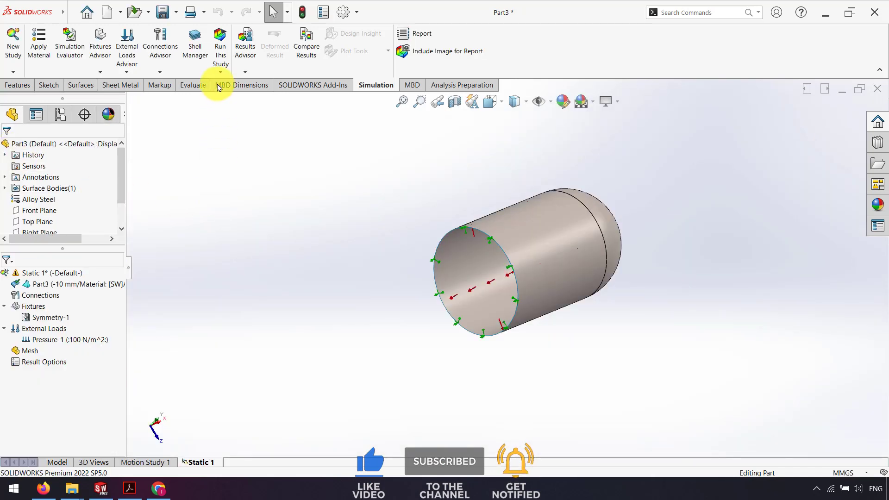
# Mesh the capsule shell at the default density, then solve the Static 1 study
pyautogui.click(221, 74)
pyautogui.click(225, 95)
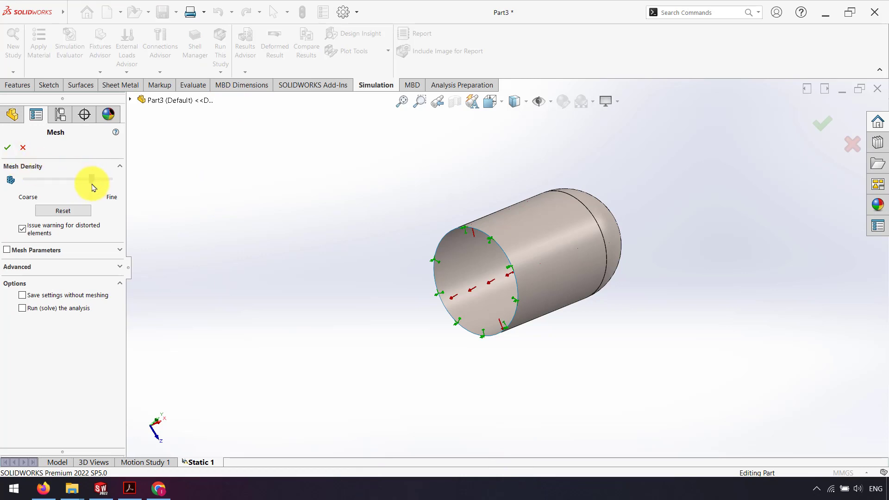
pyautogui.click(8, 148)
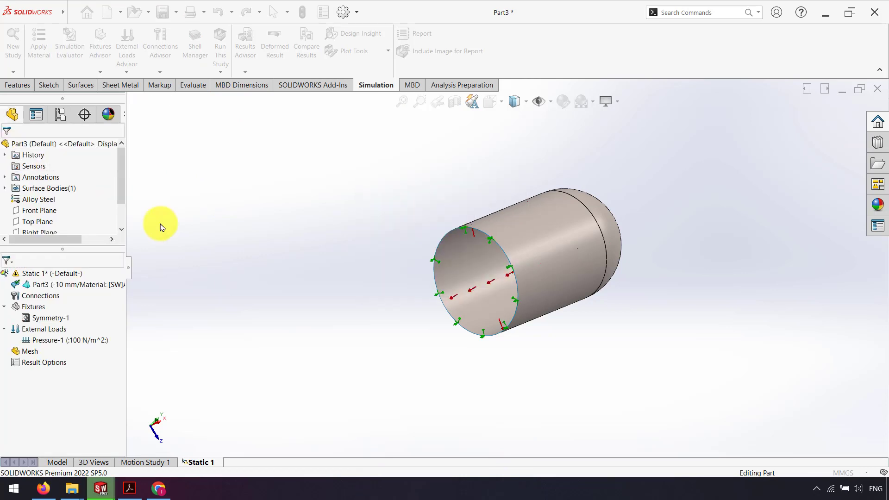
pyautogui.moveTo(545, 248)
pyautogui.mouseDown(button='middle')
pyautogui.moveTo(502, 273)
pyautogui.moveTo(560, 233)
pyautogui.moveTo(536, 240)
pyautogui.mouseUp(button='middle')
pyautogui.click(221, 54)
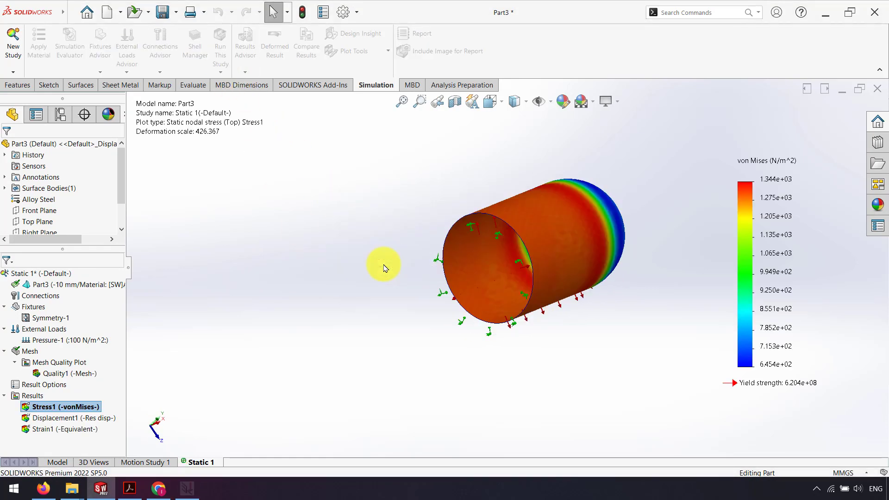
# Review the Displacement1 and Strain1 plots, then return to the Stress1 plot
pyautogui.moveTo(385, 268)
pyautogui.mouseDown(button='middle')
pyautogui.moveTo(562, 284)
pyautogui.moveTo(515, 311)
pyautogui.moveTo(526, 264)
pyautogui.moveTo(621, 220)
pyautogui.moveTo(541, 253)
pyautogui.mouseUp(button='middle')
pyautogui.doubleClick(53, 418)
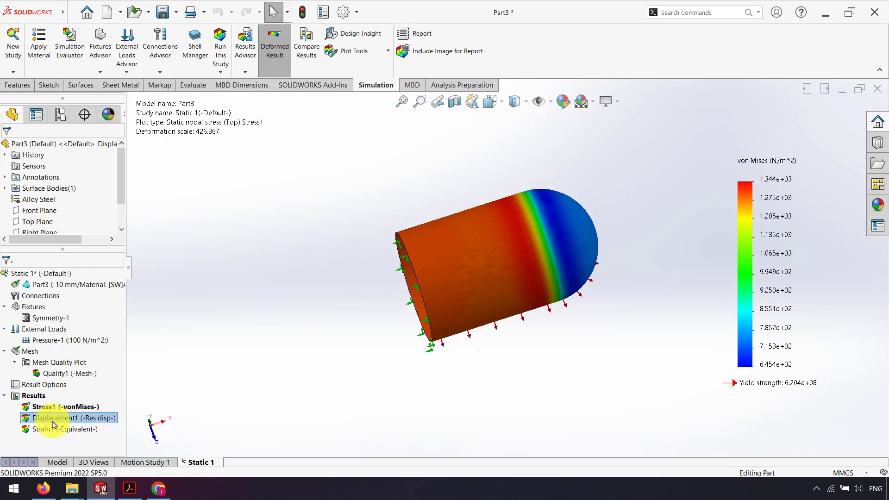
pyautogui.doubleClick(53, 430)
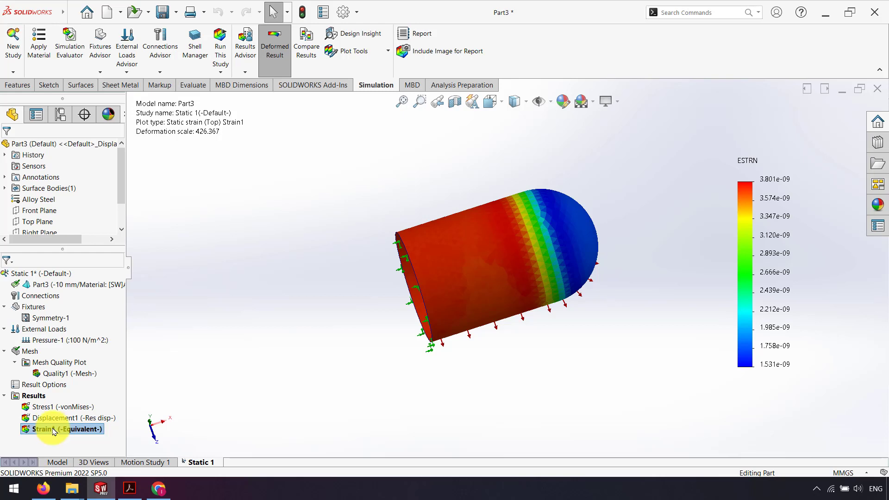
pyautogui.doubleClick(50, 407)
# Animate the von Mises Stress1 plot, then stop and close the animation
pyautogui.rightClick(50, 411)
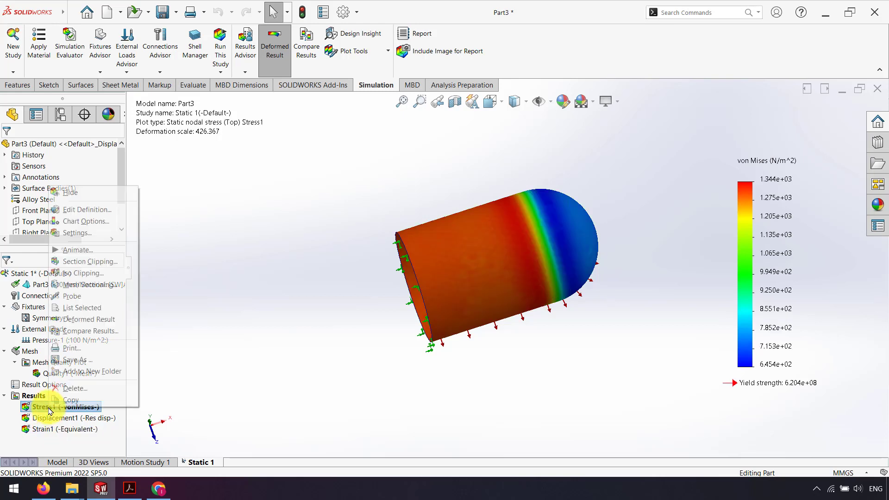
pyautogui.click(96, 252)
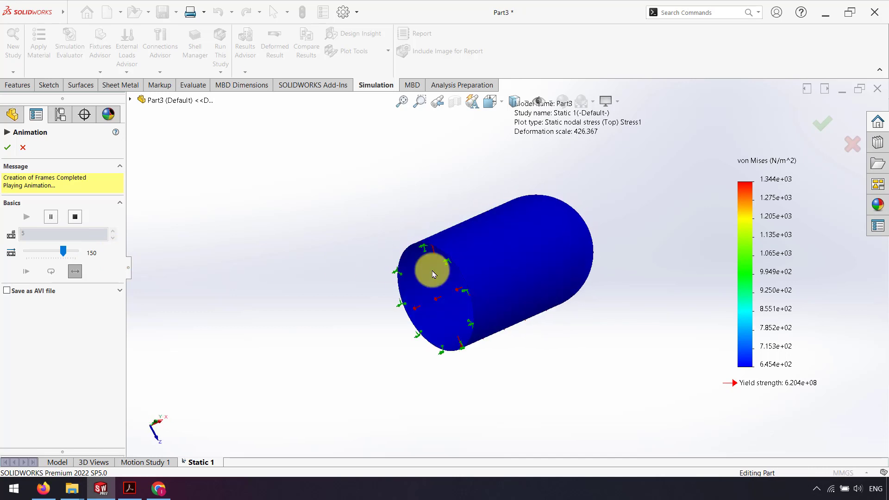
pyautogui.moveTo(432, 270)
pyautogui.mouseDown(button='middle')
pyautogui.moveTo(411, 272)
pyautogui.moveTo(477, 194)
pyautogui.moveTo(398, 259)
pyautogui.mouseUp(button='middle')
pyautogui.click(73, 217)
pyautogui.click(23, 148)
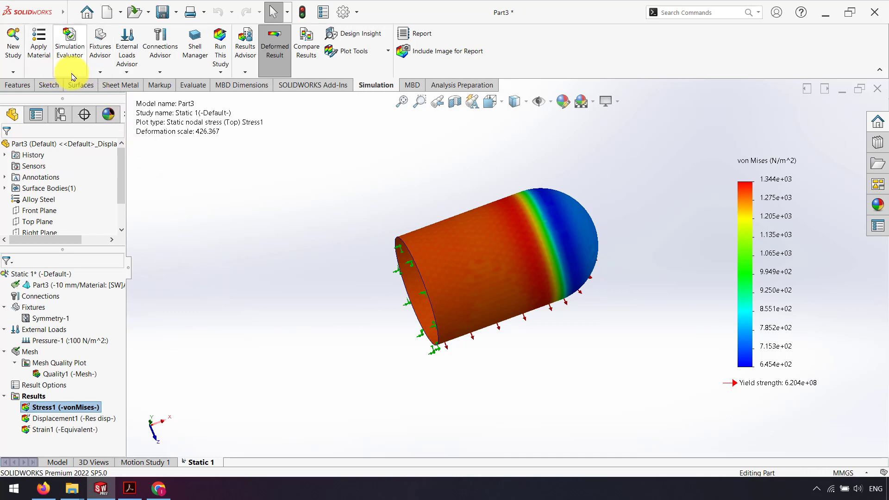
# Add a Fixed Geometry restraint on the dome face and re-run the study
pyautogui.click(100, 72)
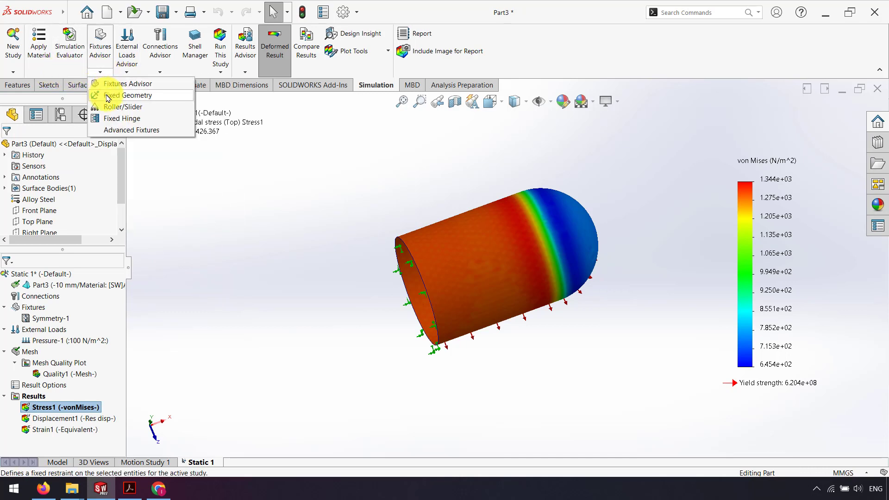
pyautogui.click(108, 97)
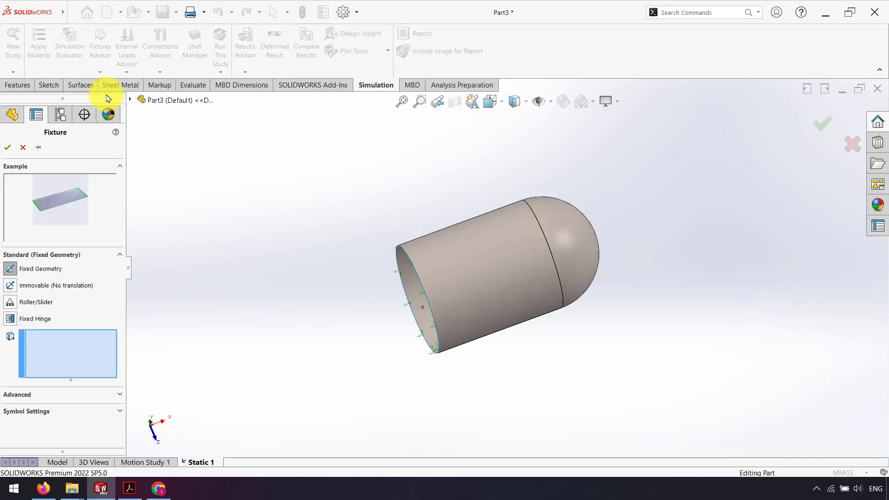
pyautogui.click(577, 233)
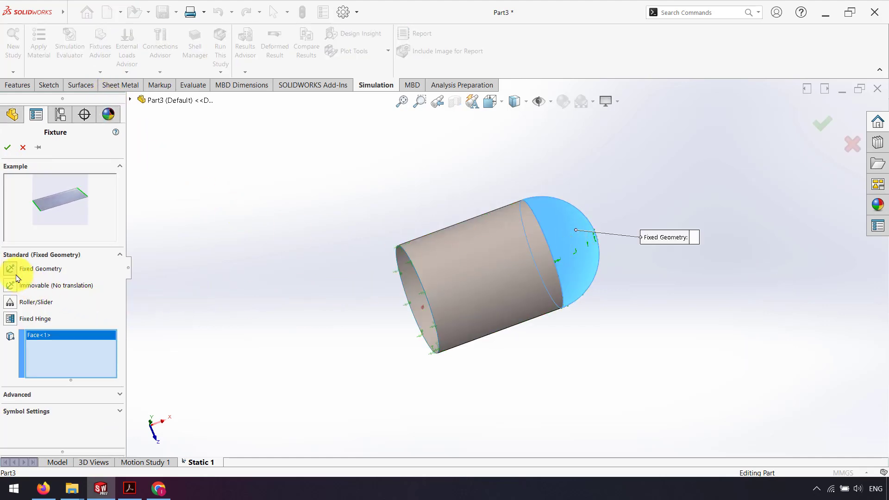
pyautogui.click(8, 147)
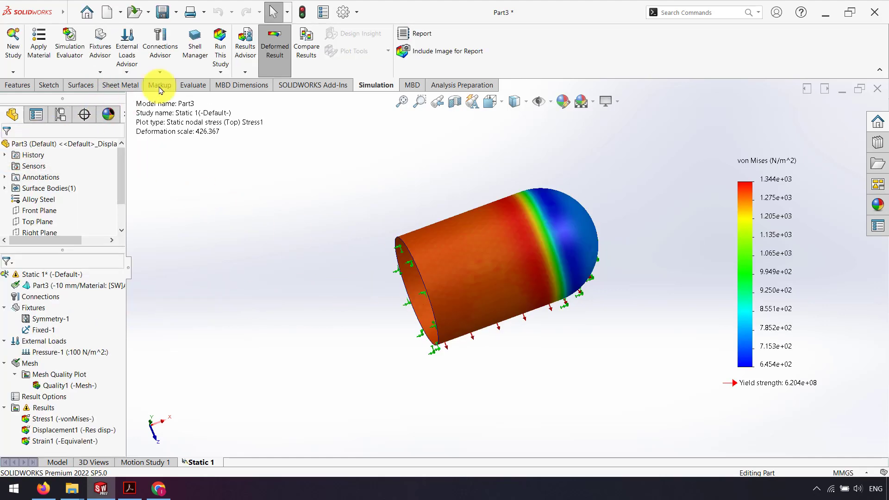
pyautogui.click(220, 56)
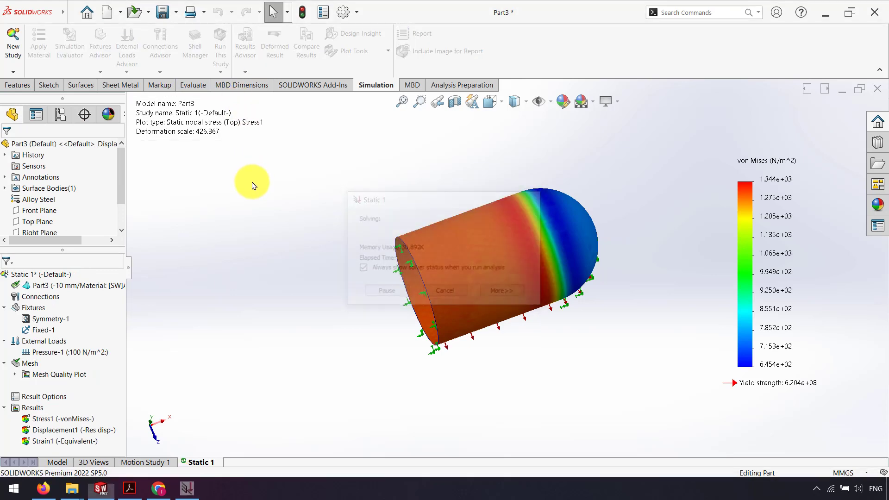
pyautogui.moveTo(299, 254)
pyautogui.mouseDown(button='middle')
pyautogui.moveTo(417, 317)
pyautogui.moveTo(473, 238)
pyautogui.moveTo(318, 307)
pyautogui.moveTo(391, 272)
pyautogui.moveTo(426, 241)
pyautogui.moveTo(155, 373)
pyautogui.mouseUp(button='middle')
# Set the Stress1 plot's deformed shape to true scale after checking displacement
pyautogui.doubleClick(57, 431)
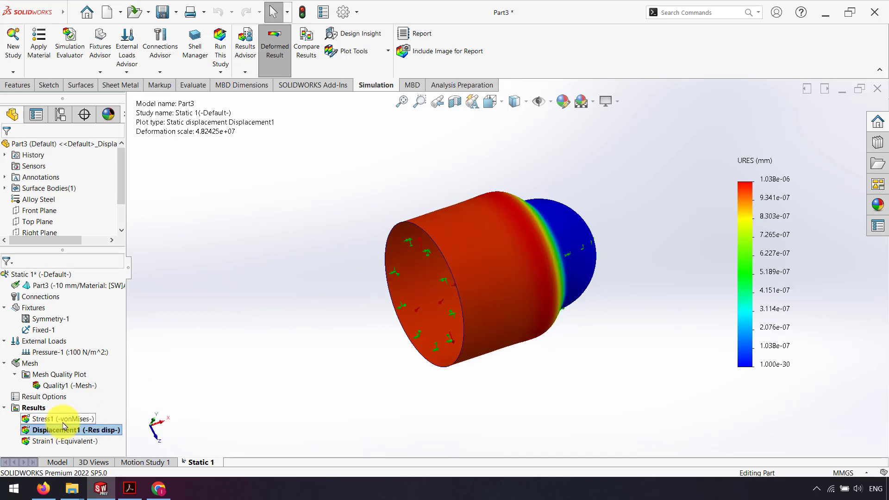
pyautogui.doubleClick(64, 420)
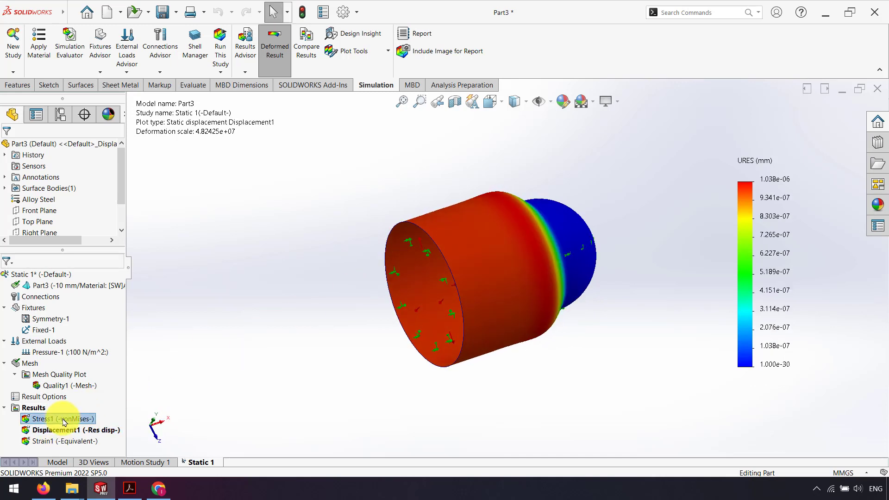
pyautogui.rightClick(40, 420)
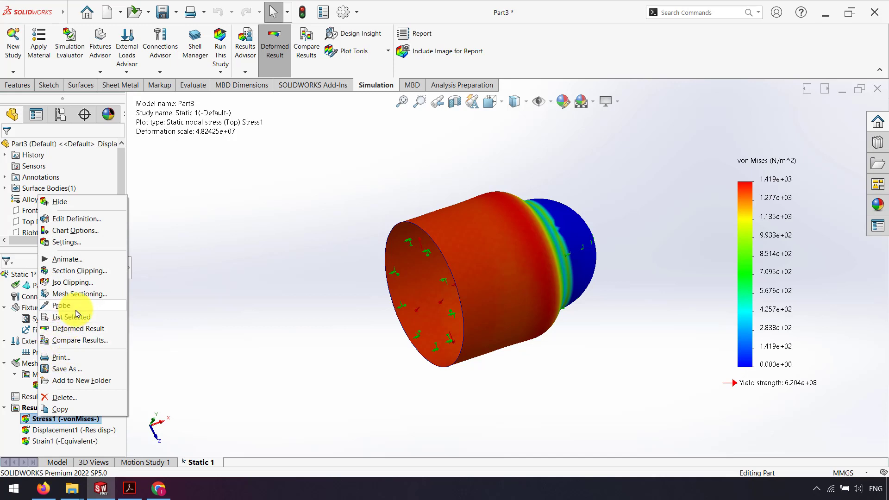
pyautogui.click(82, 224)
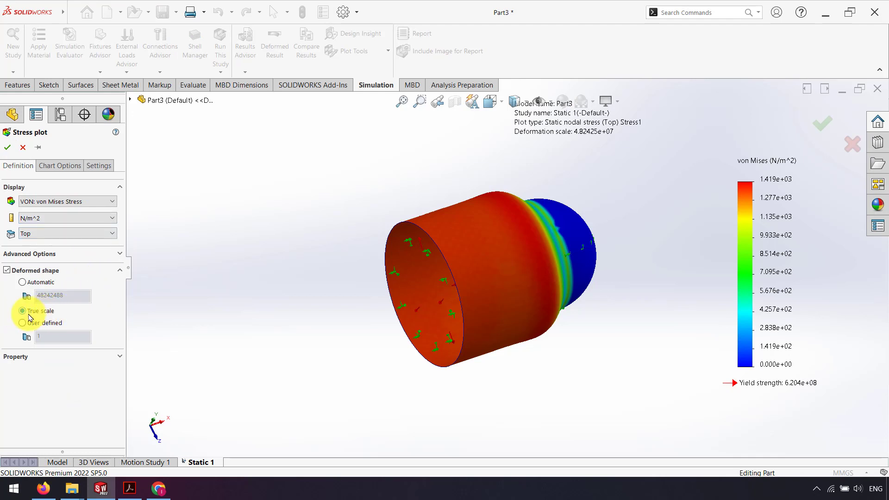
pyautogui.click(7, 148)
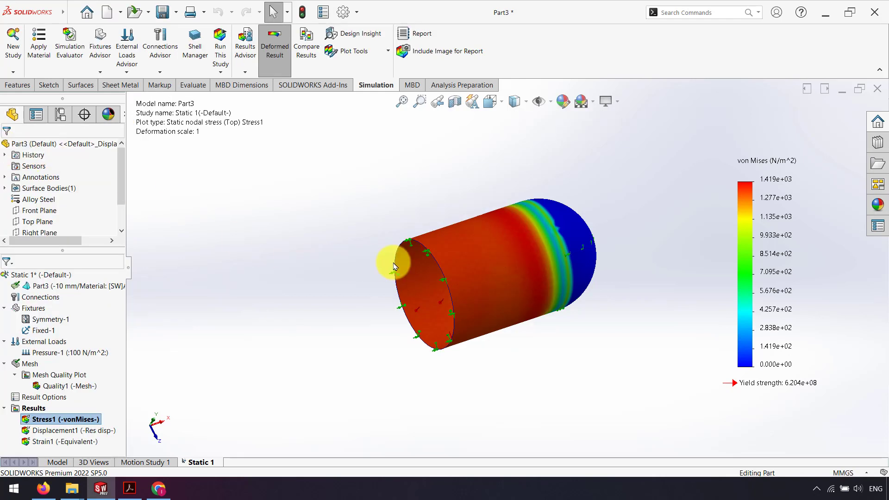
pyautogui.moveTo(394, 266); pyautogui.dragTo(540, 222, button='middle')
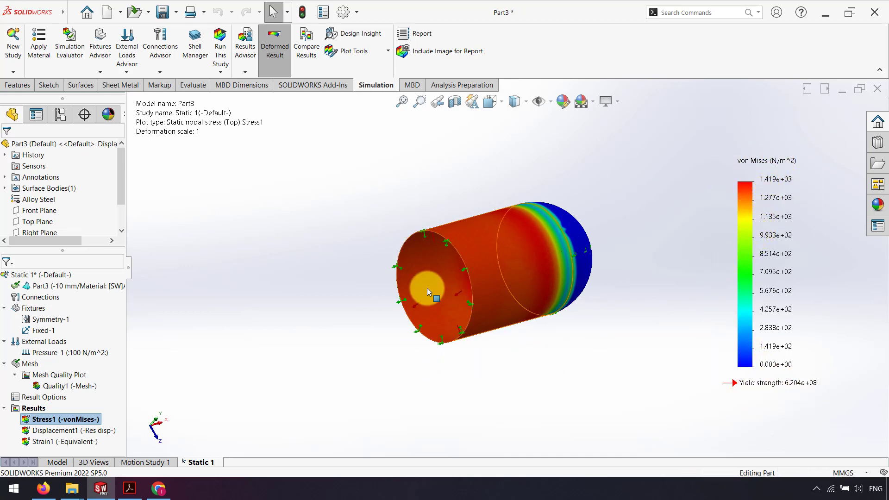
pyautogui.moveTo(418, 287)
pyautogui.mouseDown(button='middle')
pyautogui.moveTo(534, 227)
pyautogui.moveTo(501, 260)
pyautogui.mouseUp(button='middle')
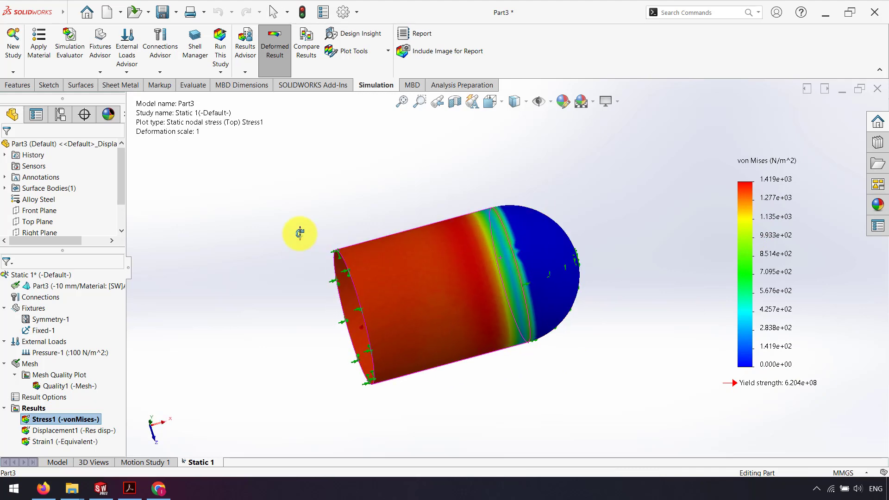